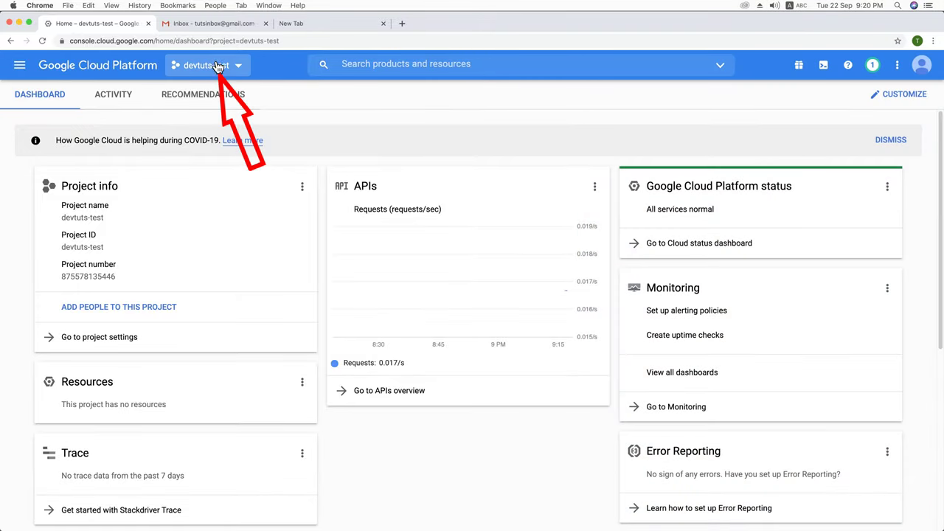
Create a new Google Cloud project named Wptuts01 with no organization.
left_click(206, 66)
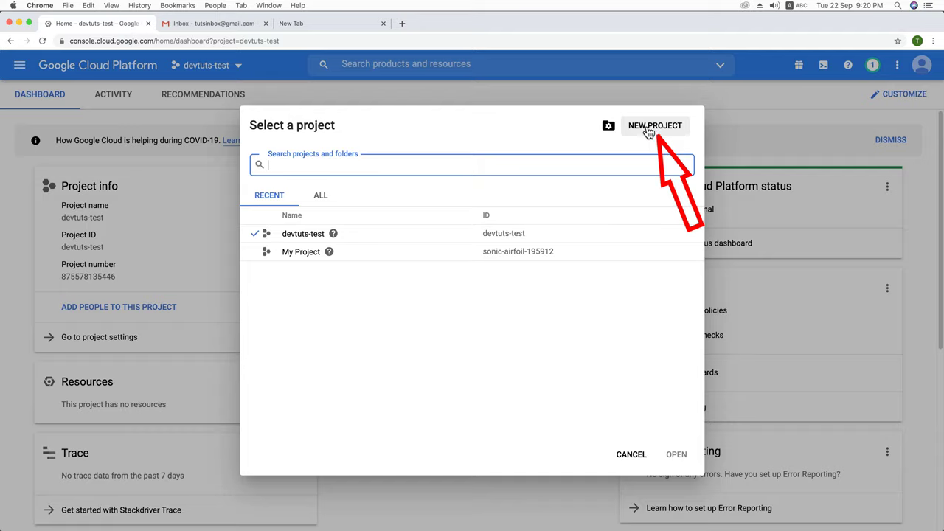
left_click(653, 126)
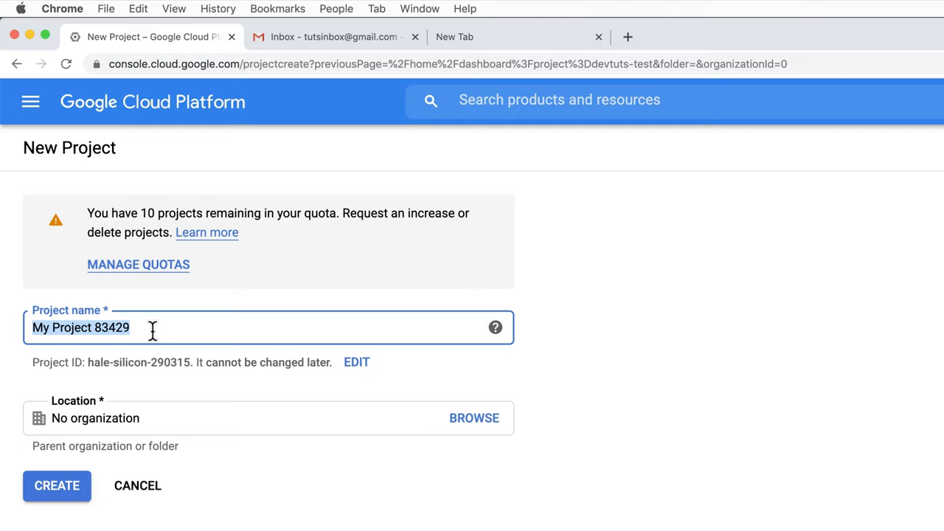
left_click_drag(151, 331, 25, 327)
type("Wptuts")
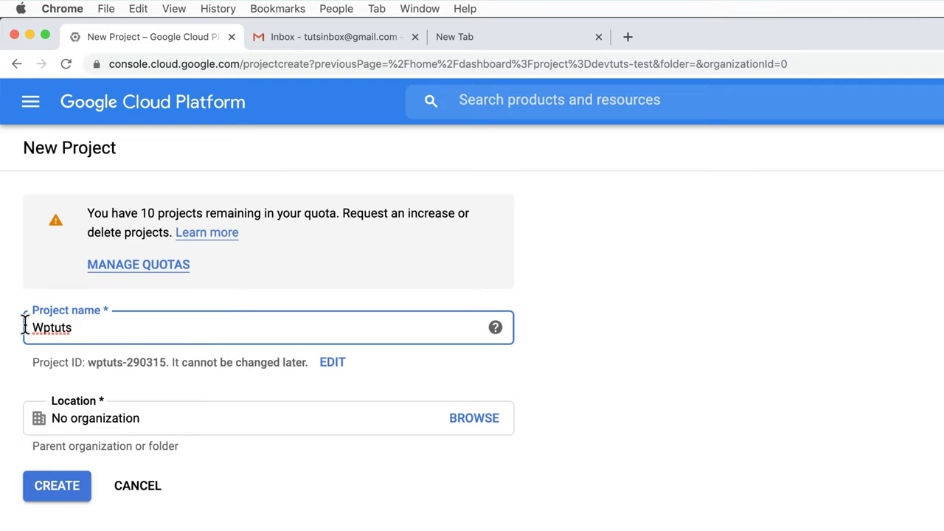
type("01")
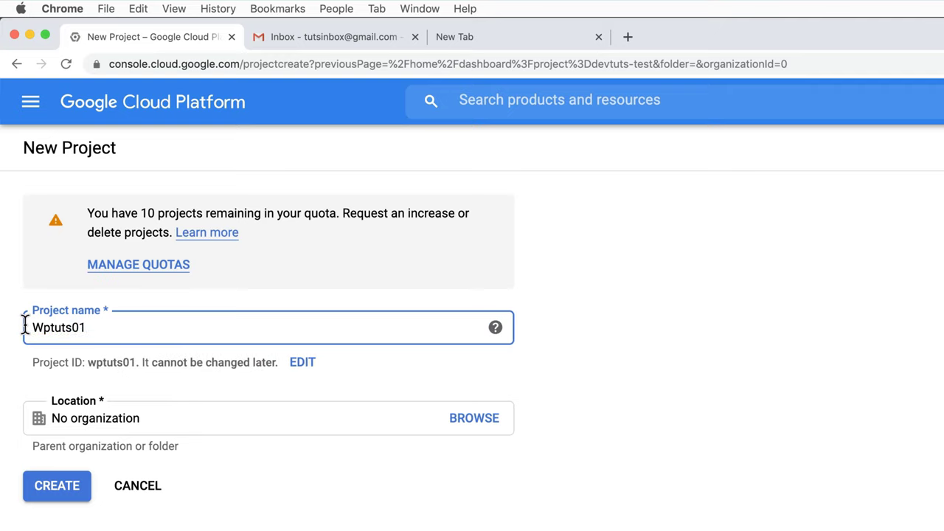
left_click(72, 489)
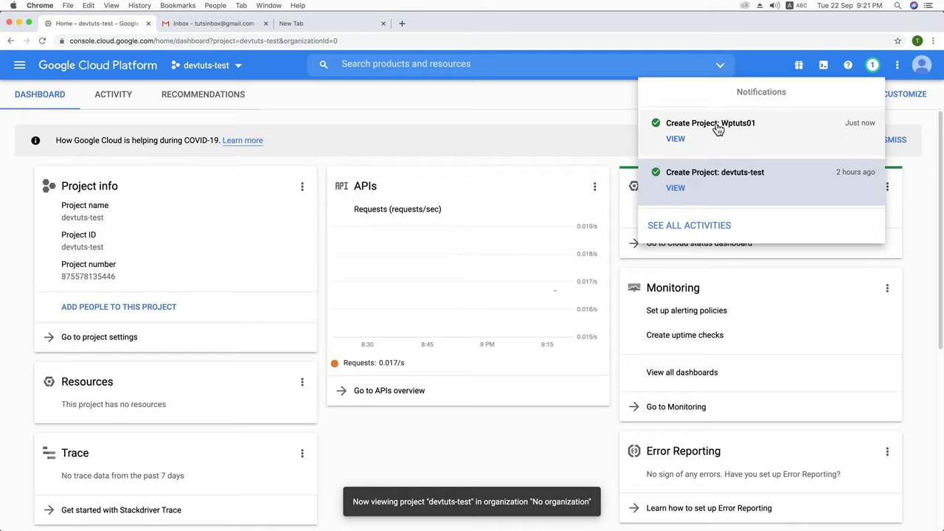
Switch to the Wptuts01 project and open its API Library under APIs & Services.
left_click(239, 66)
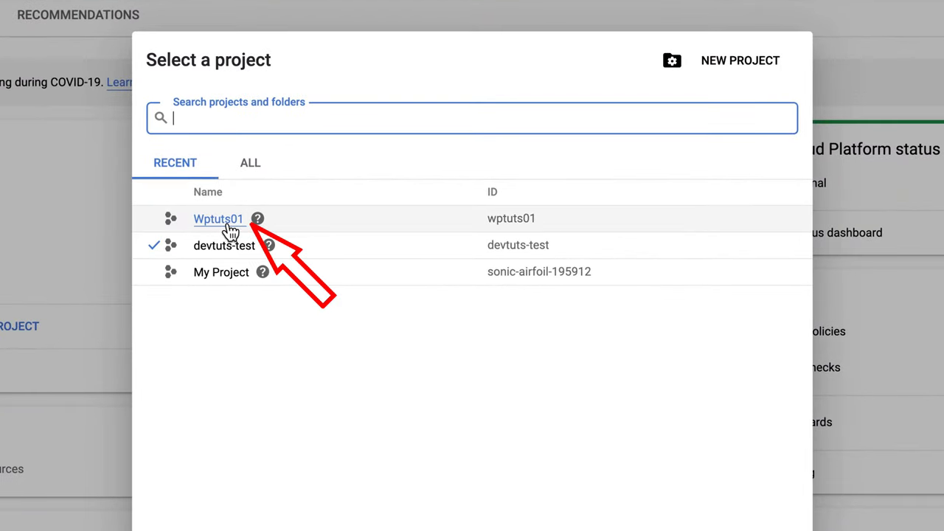
left_click(219, 219)
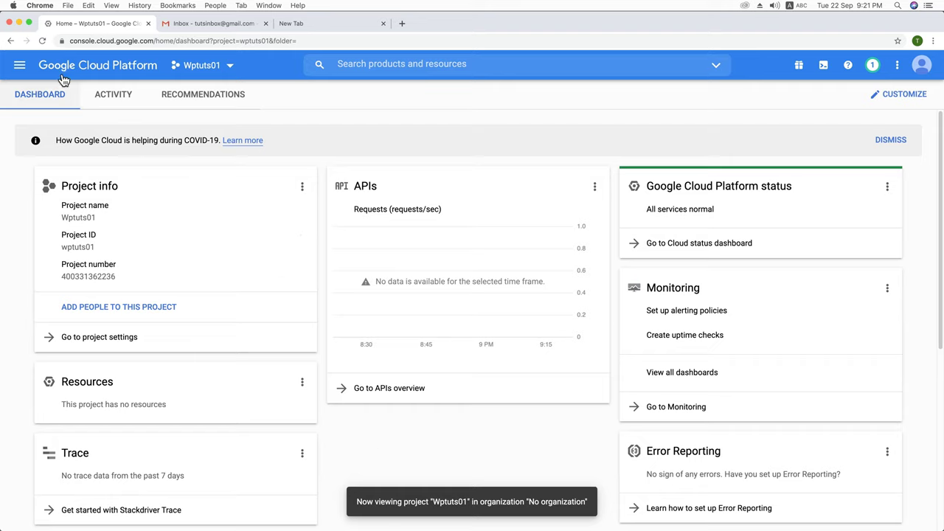
left_click(20, 69)
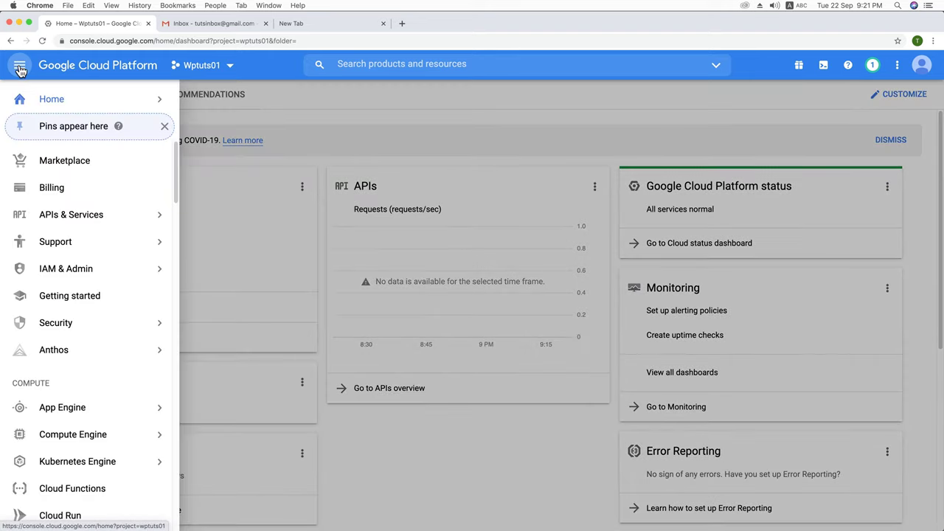
mouse_move(67, 218)
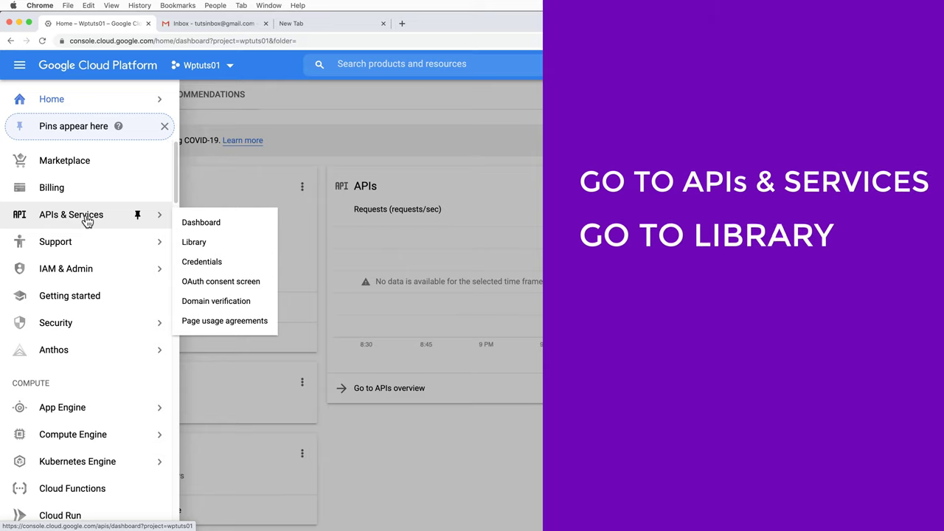
left_click(194, 243)
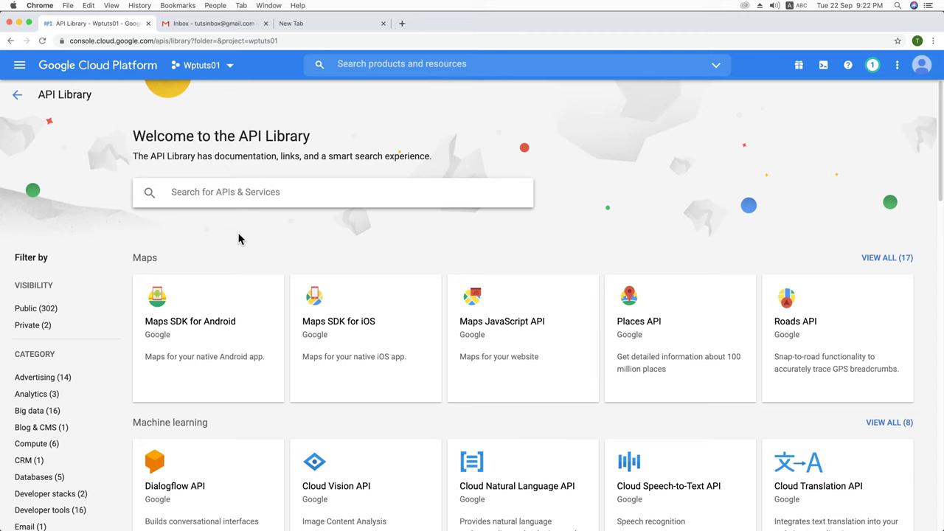
Browse the API Library categories and show all APIs in the Maps category.
scroll(229, 291, "down", 3)
scroll(275, 308, "down", 4)
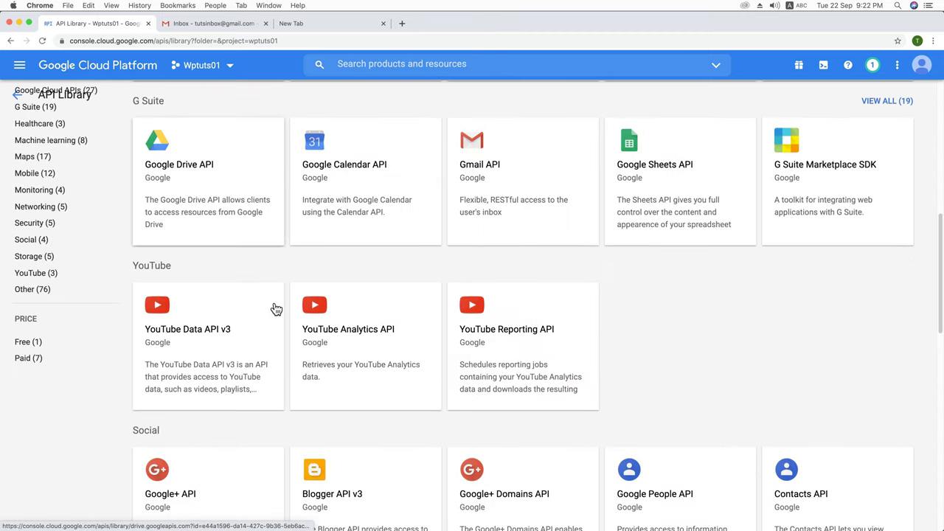
scroll(274, 308, "down", 5)
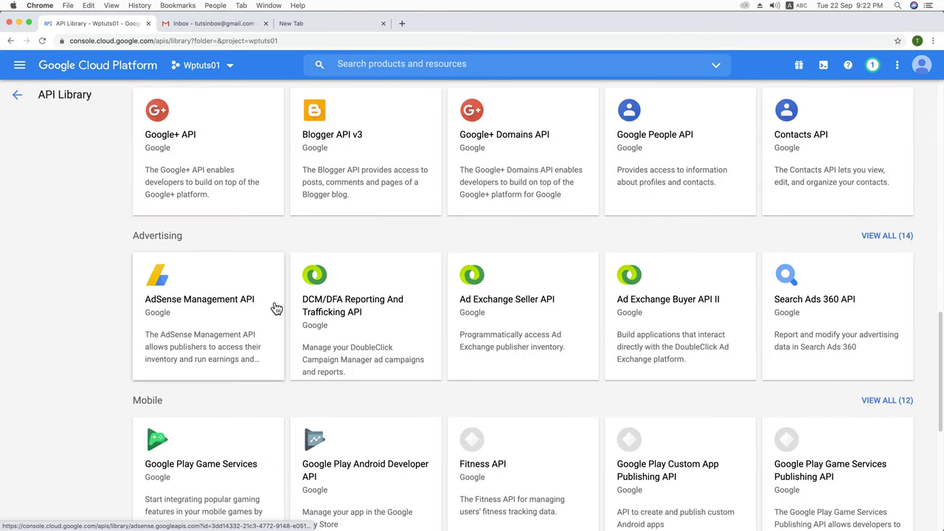
scroll(274, 308, "up", 10)
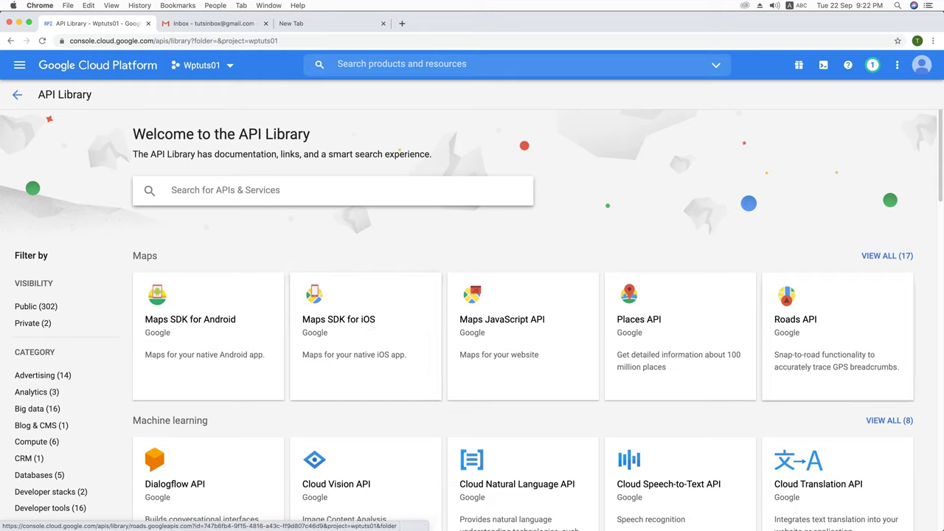
left_click(888, 258)
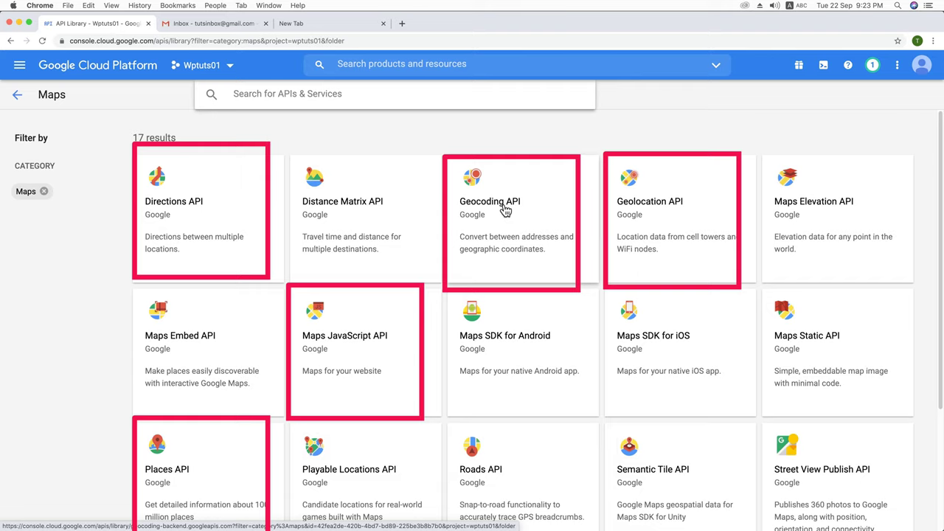
Open the Maps JavaScript API in a separate browser tab and enable it for the project.
right_click(350, 341)
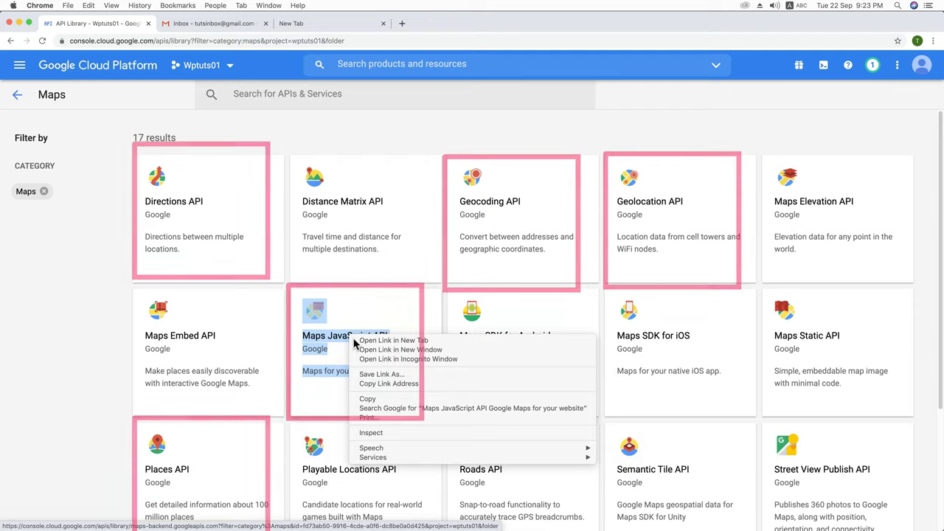
left_click(376, 340)
left_click(247, 27)
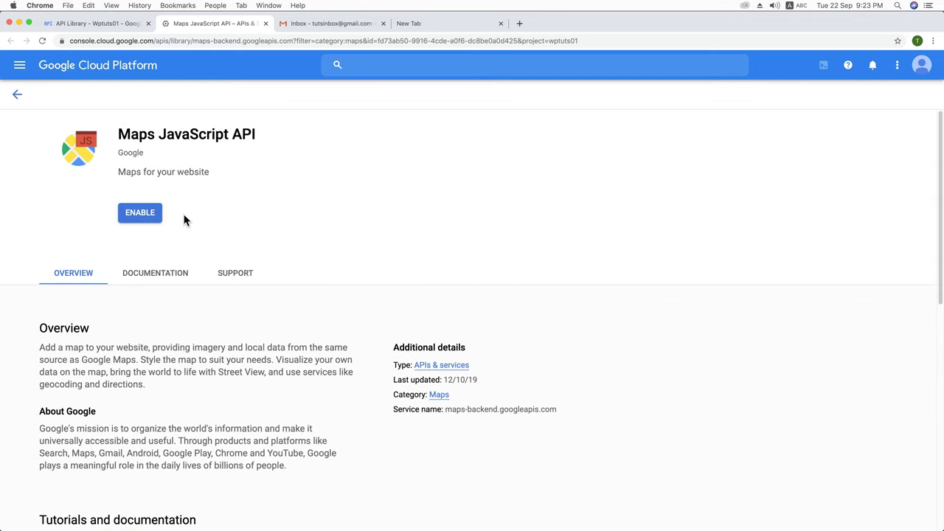
left_click(140, 215)
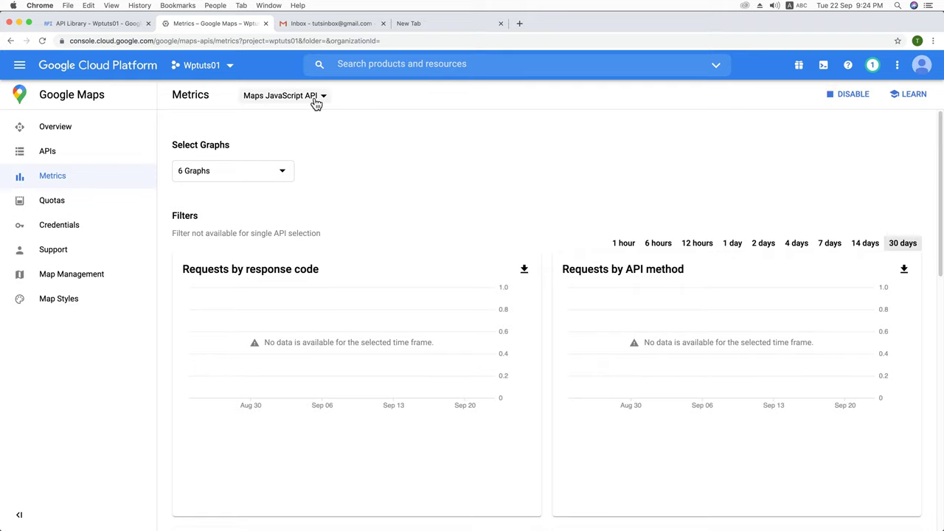
From the Maps API list, open the Places API in its own tab beside the library and enable it.
left_click(115, 26)
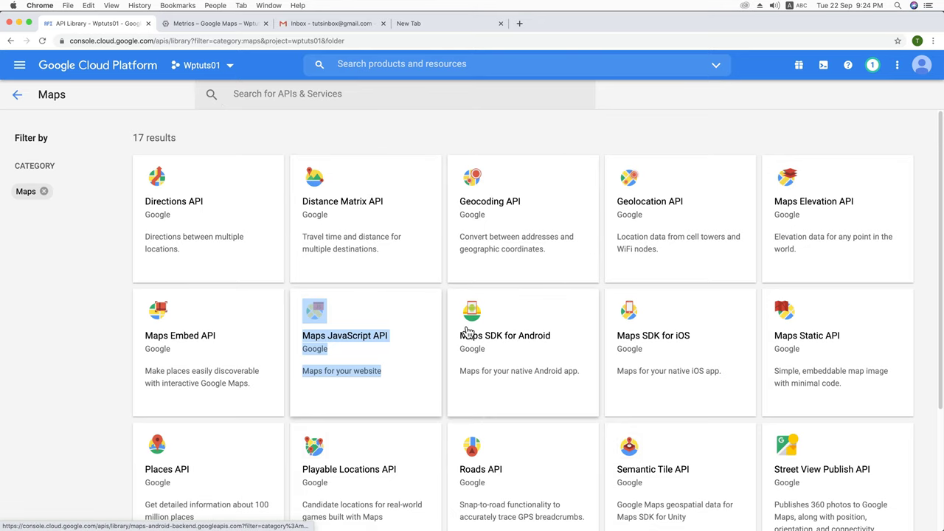
scroll(251, 371, "down", 3)
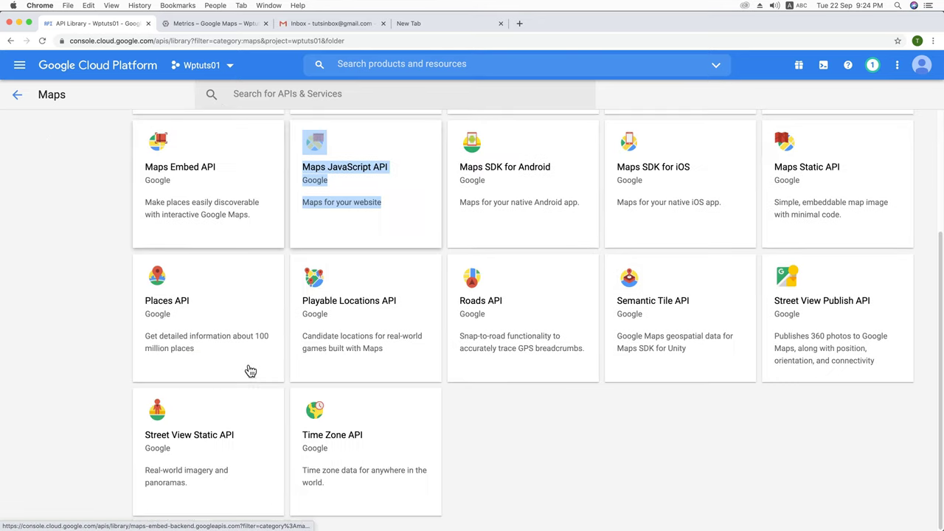
right_click(183, 305)
left_click(203, 306)
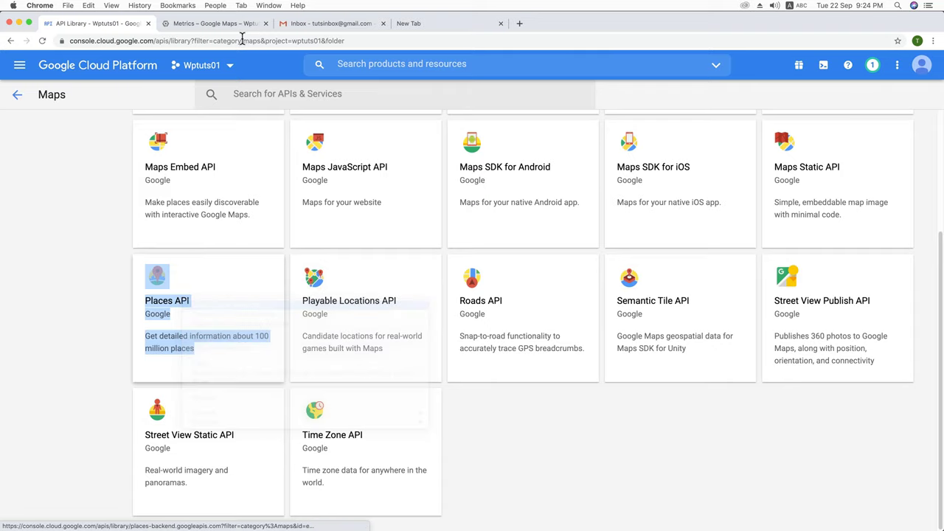
left_click(306, 25)
left_click_drag(306, 24, 205, 23)
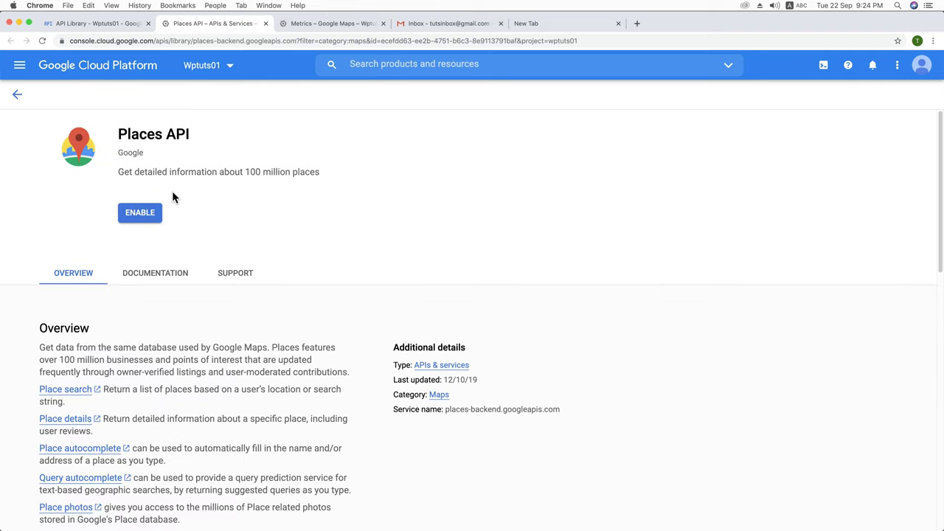
left_click(152, 214)
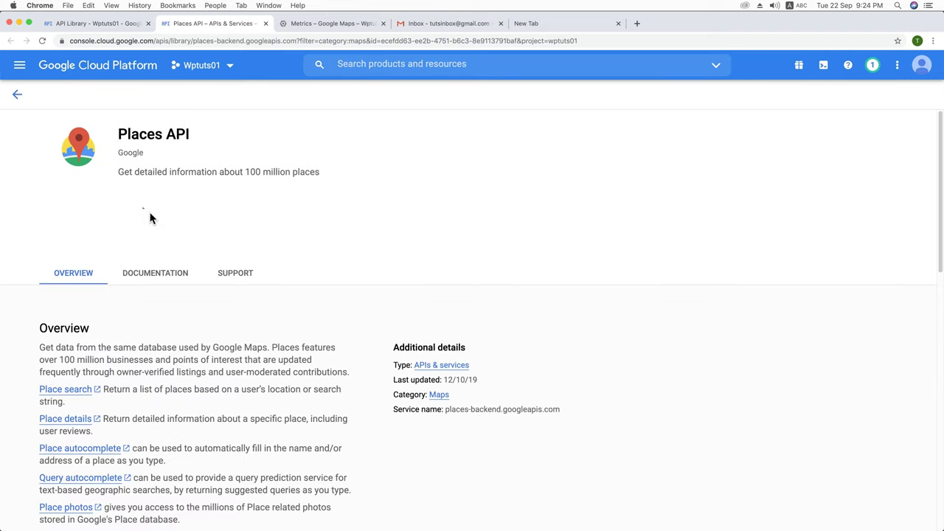
From the Maps API list, open the Directions API in its own tab and enable it.
left_click(105, 24)
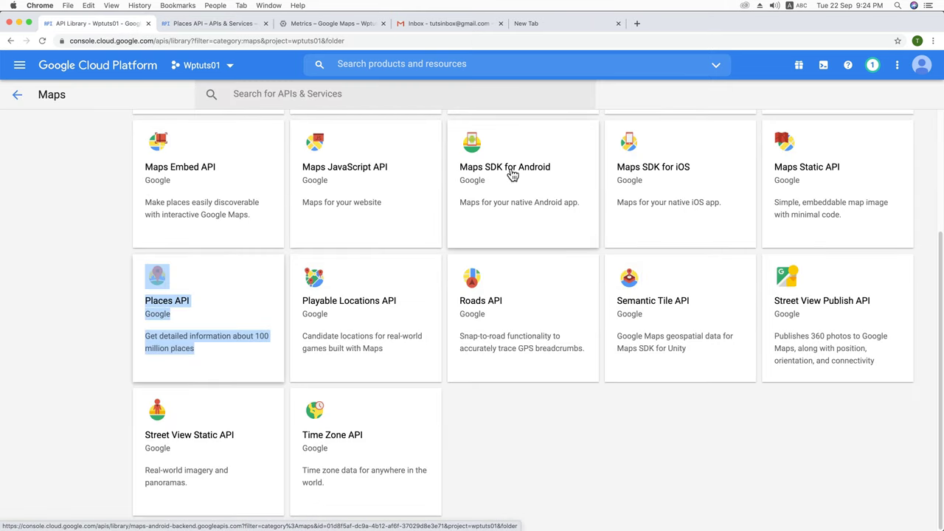
scroll(512, 177, "up", 3)
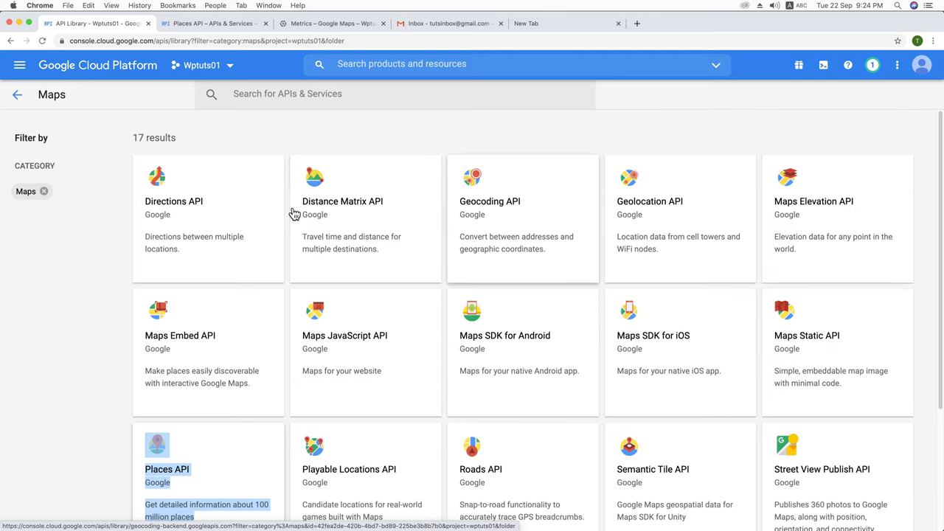
right_click(198, 204)
left_click(249, 103)
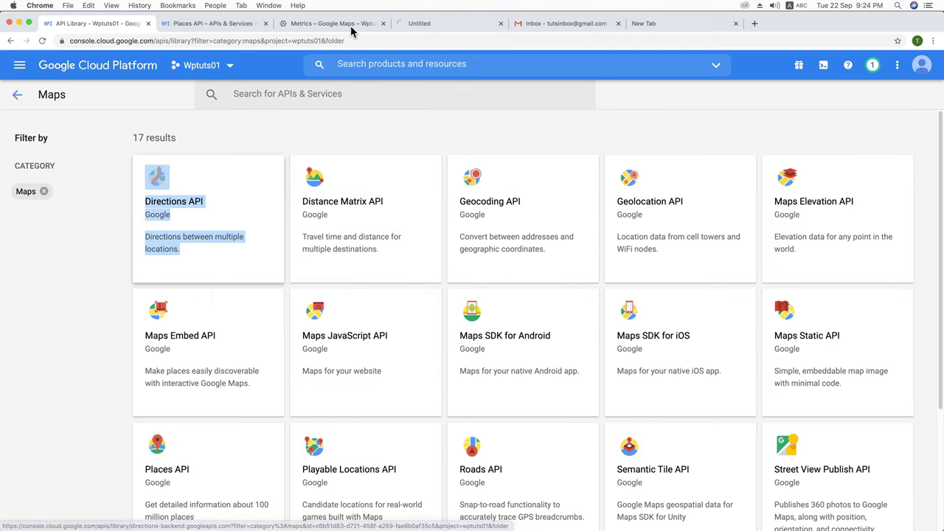
left_click(427, 24)
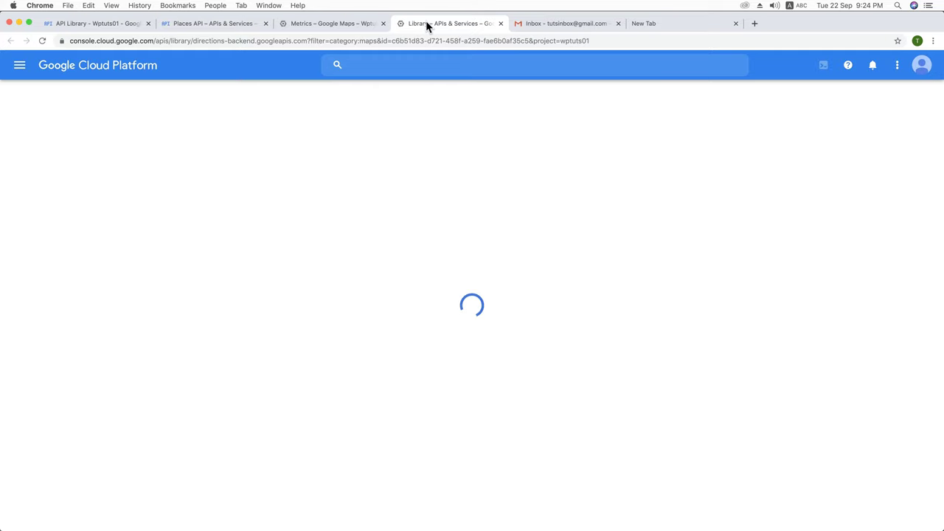
left_click(142, 214)
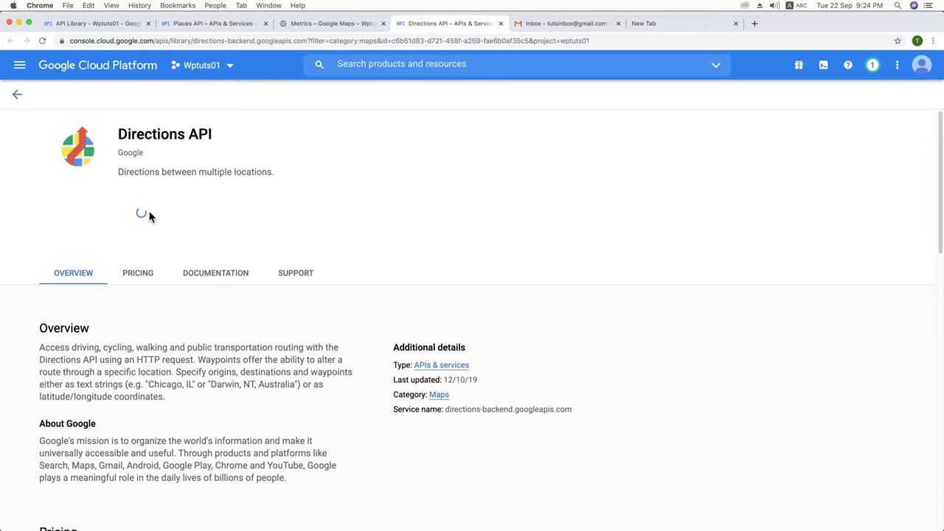
Check the Places, Directions and Maps JavaScript API tabs to see whether each API has been enabled.
left_click(221, 25)
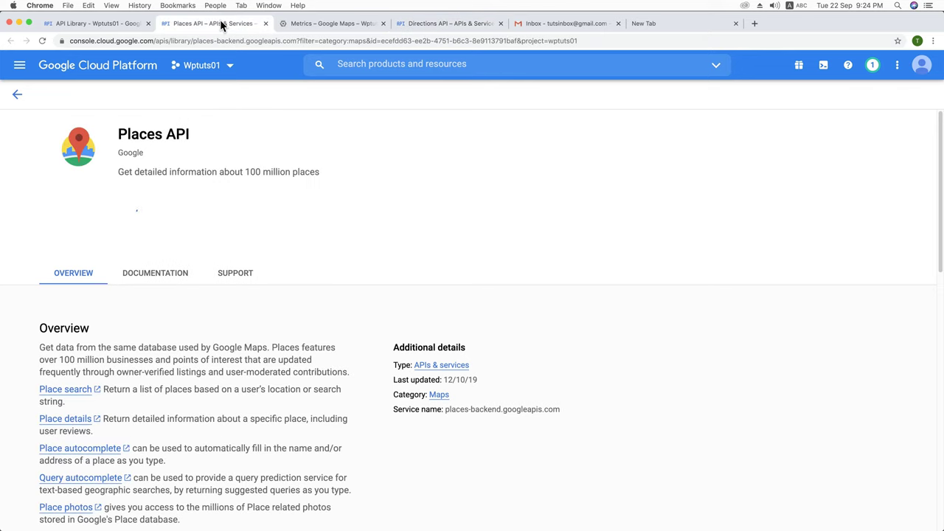
left_click(451, 25)
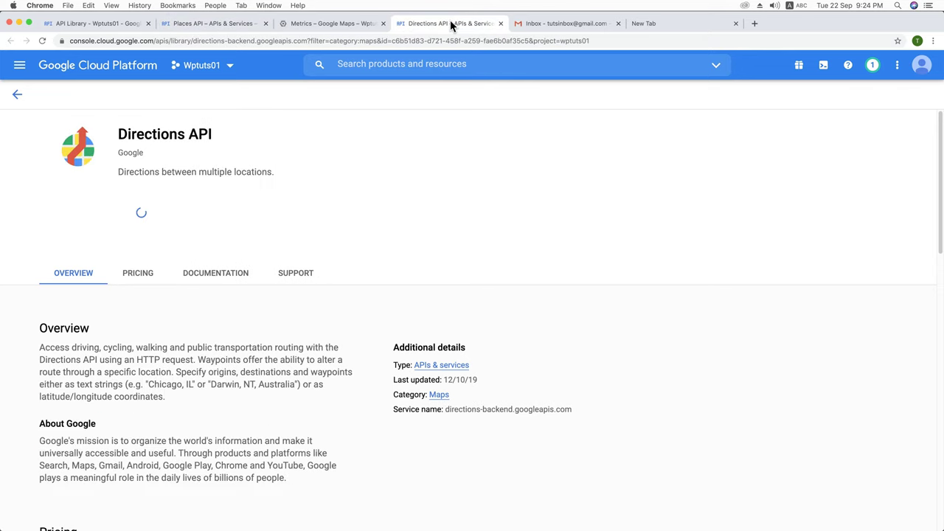
left_click(107, 24)
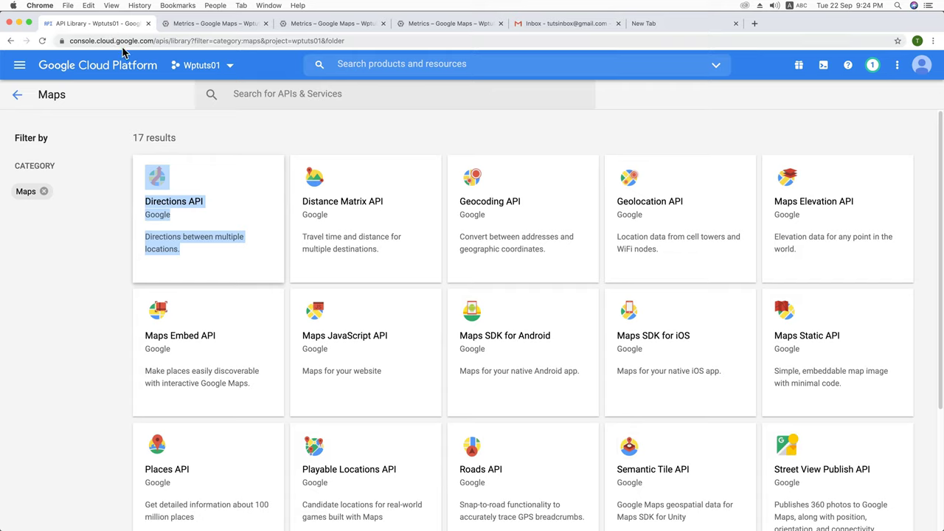
left_click(464, 24)
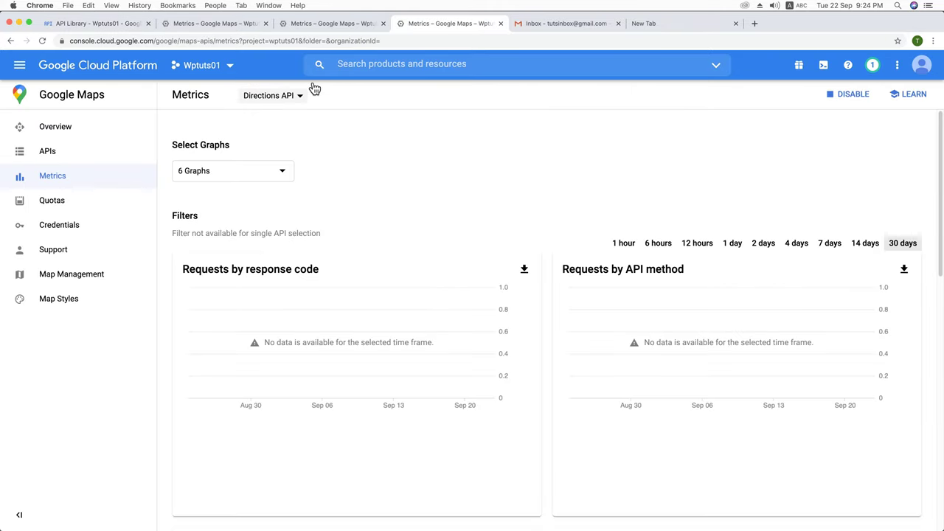
left_click(340, 23)
left_click(225, 24)
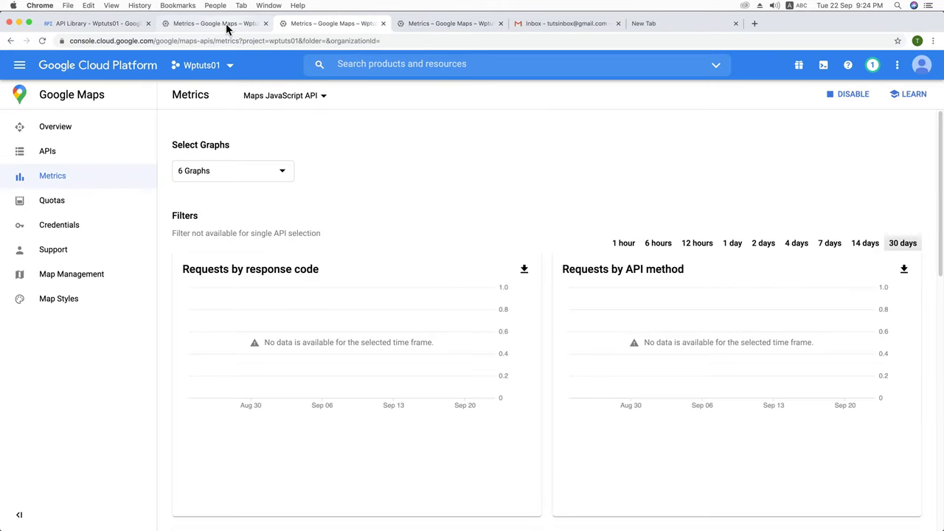
From the Maps API list, open the Geolocation API in its own tab and enable it.
left_click(125, 24)
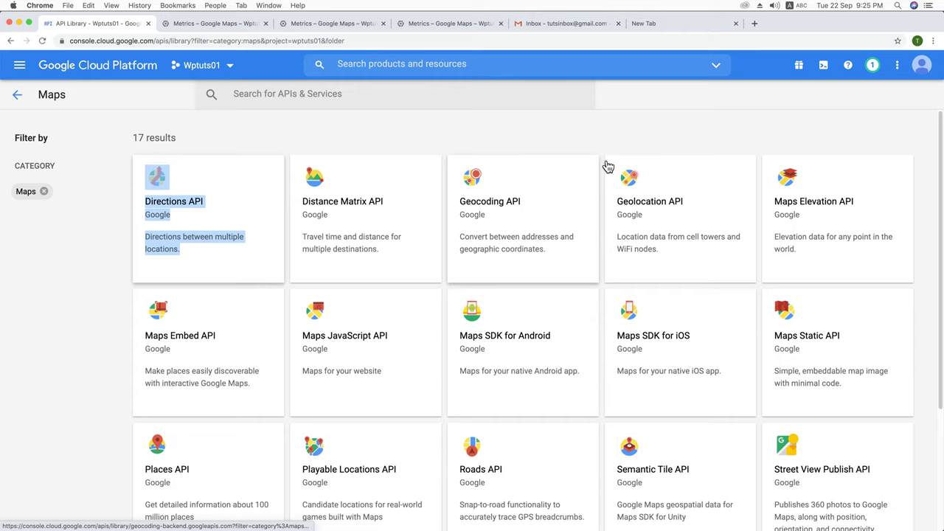
right_click(673, 209)
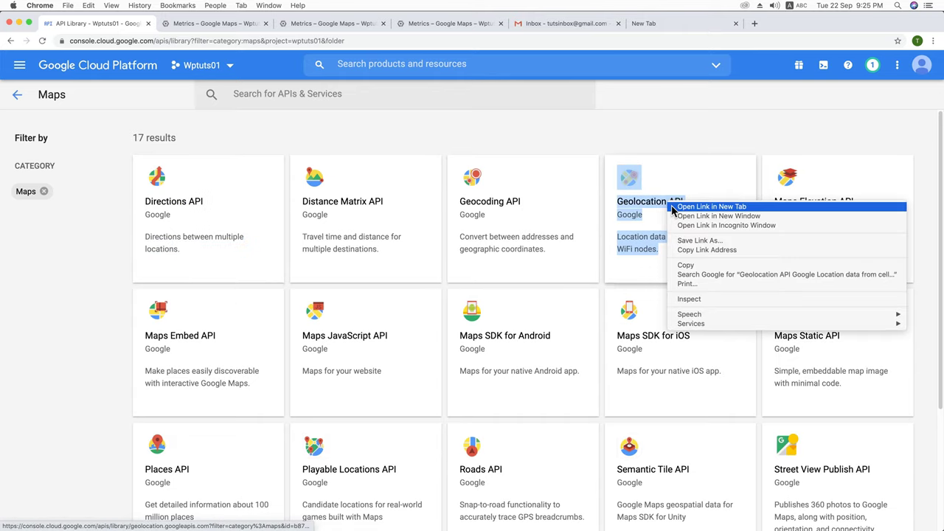
left_click(672, 208)
left_click(546, 28)
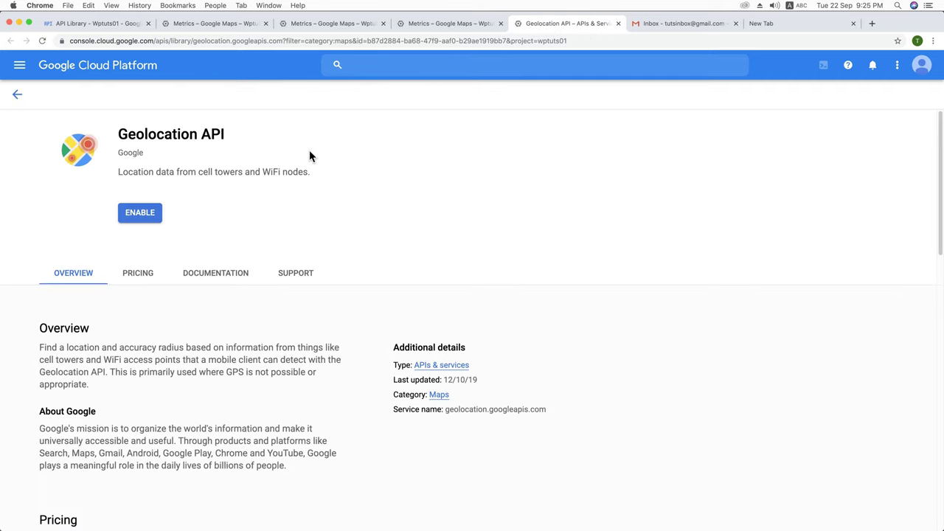
left_click(137, 216)
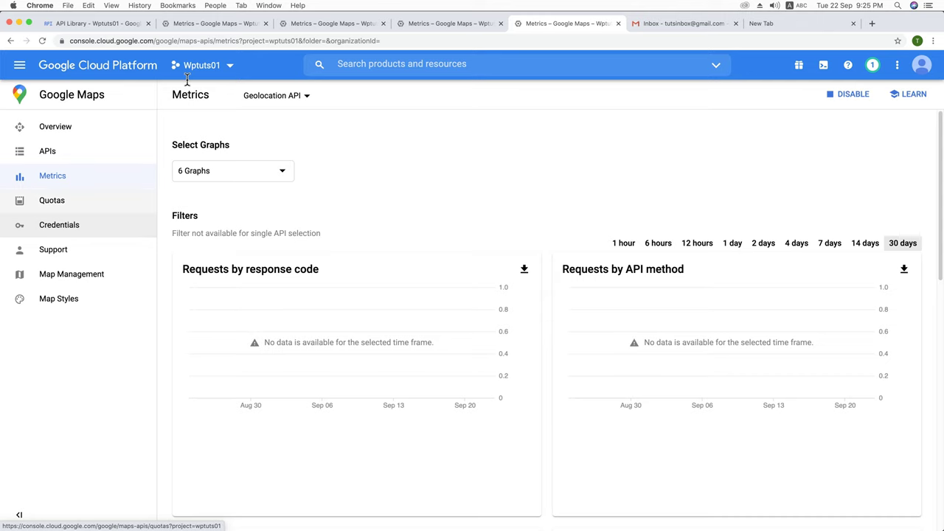
From the Maps API list, open the Geocoding API in its own tab and enable it.
left_click(127, 28)
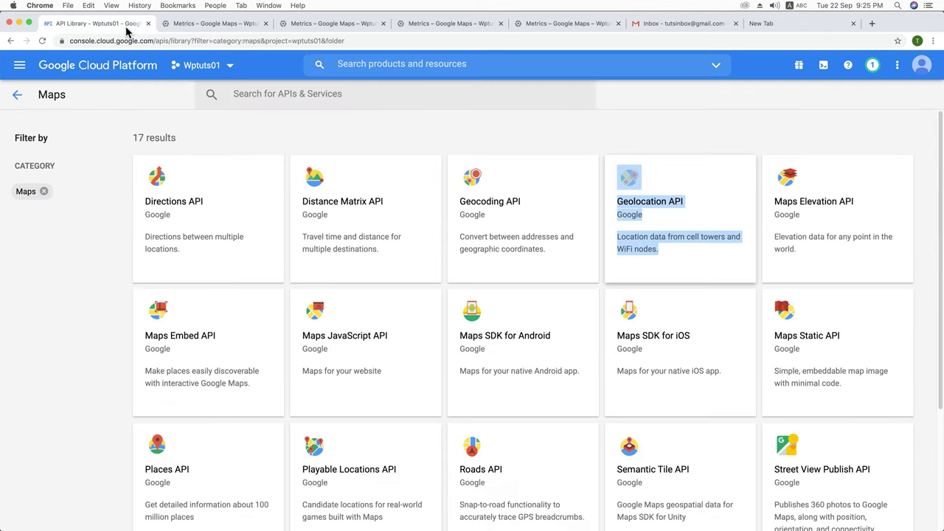
right_click(506, 207)
left_click(560, 213)
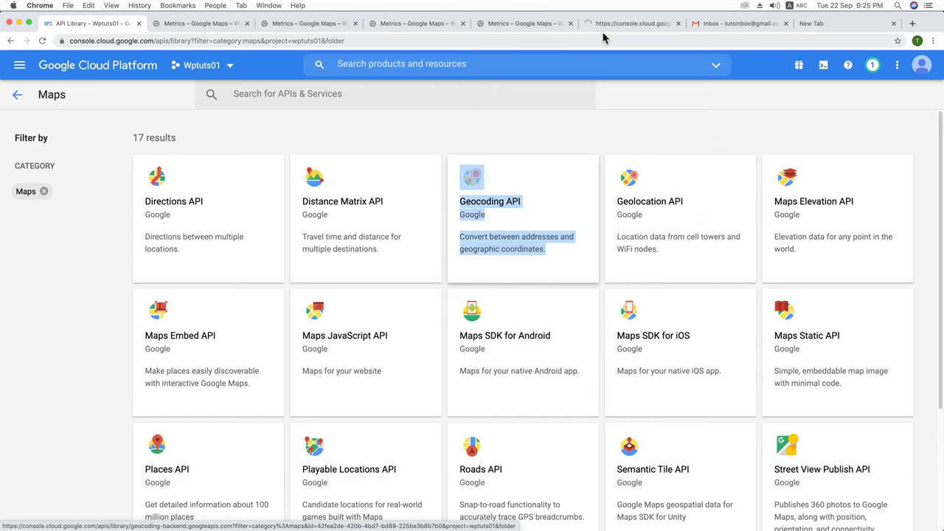
left_click(615, 28)
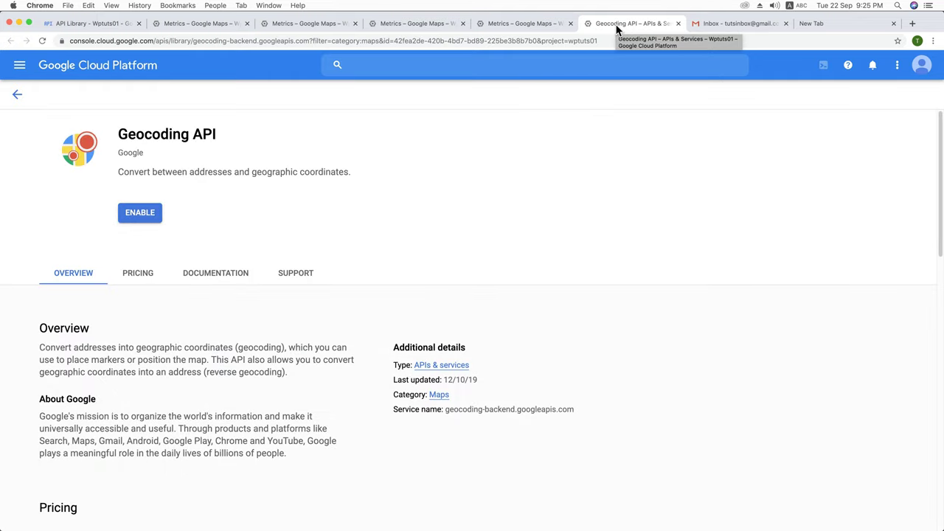
left_click(144, 214)
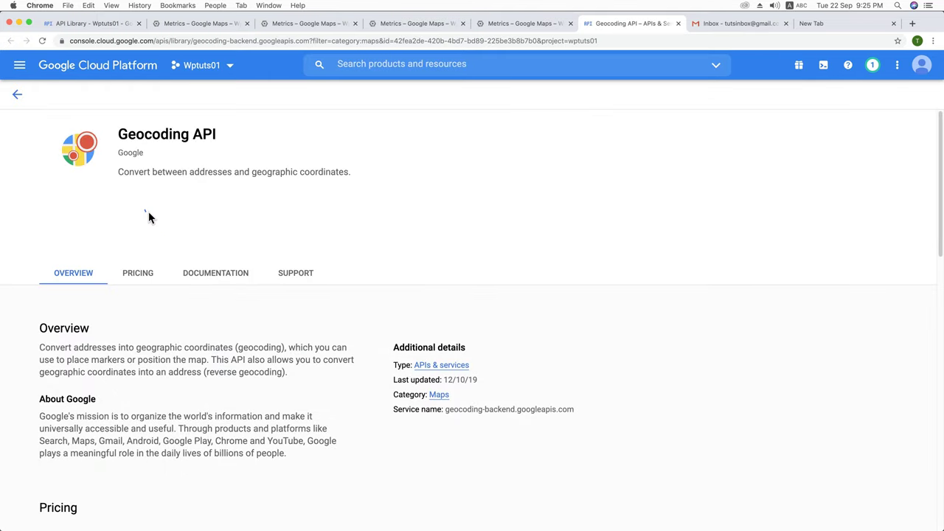
Check the open API tabs, from Geocoding back to Places, to see whether each API has been enabled.
left_click(195, 25)
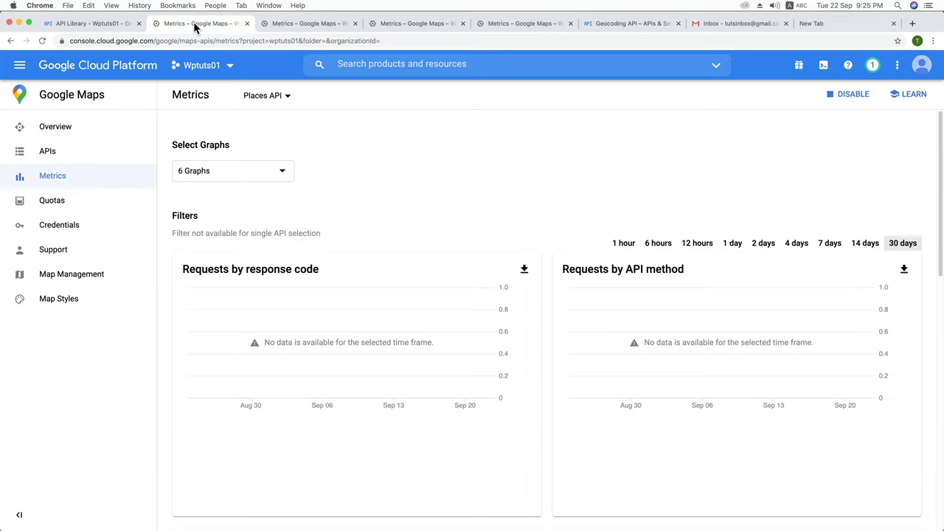
left_click(114, 28)
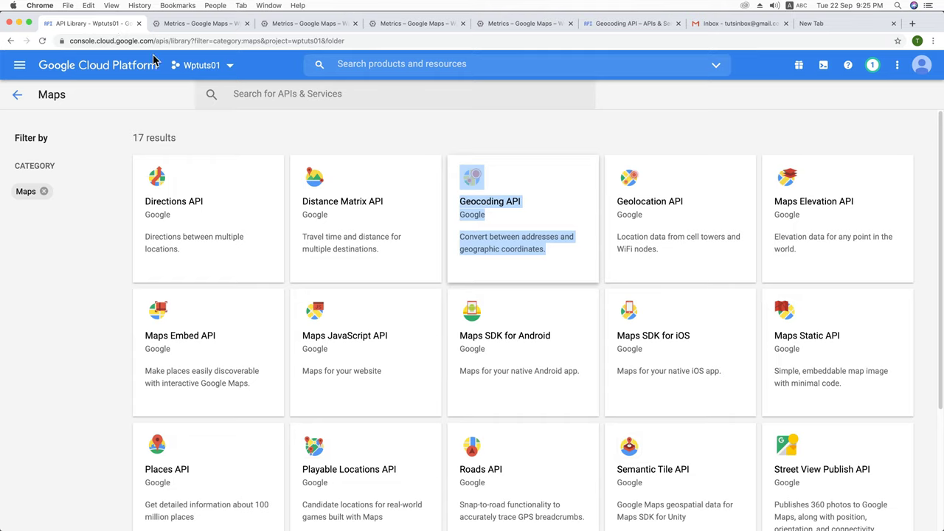
left_click(641, 28)
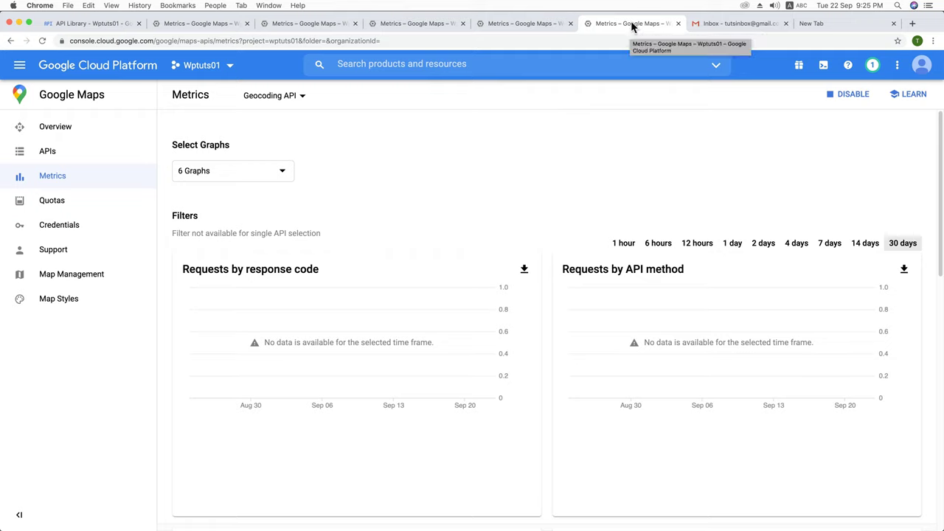
left_click(525, 24)
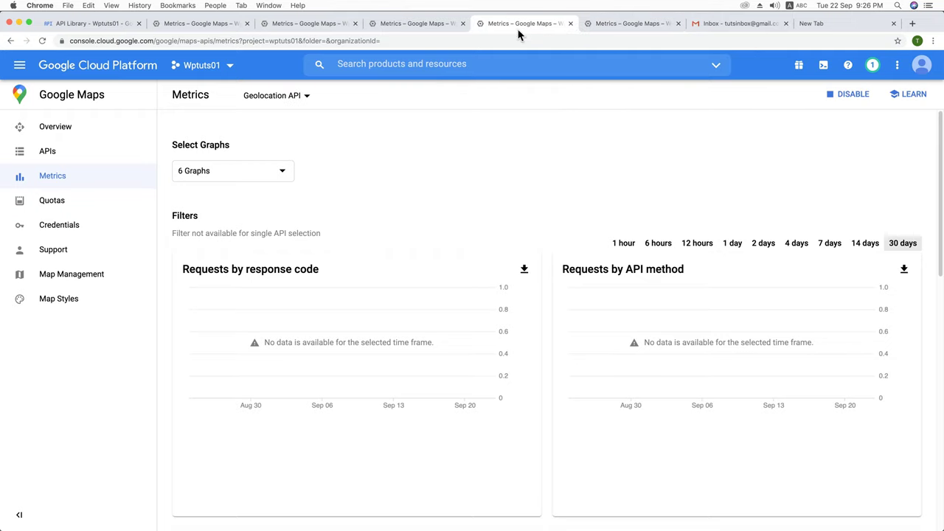
left_click(407, 28)
left_click(316, 25)
left_click(215, 30)
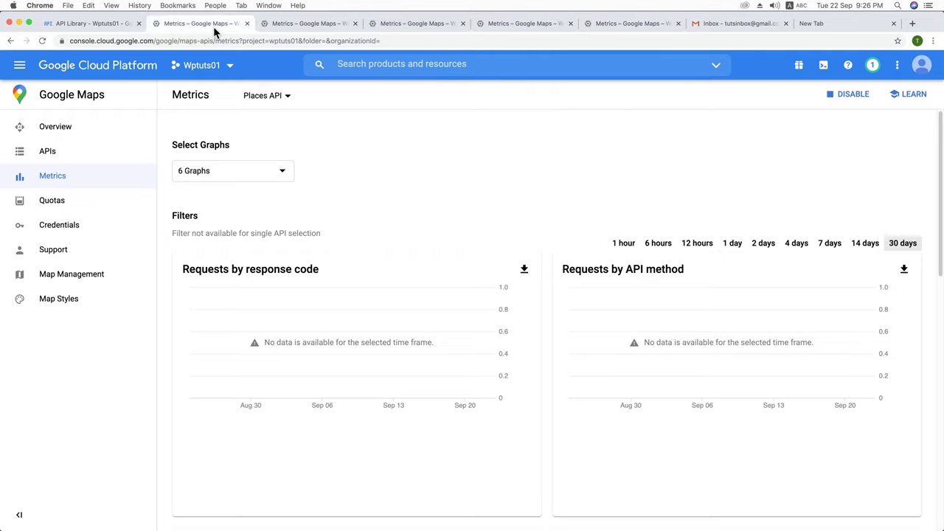
From the API library, go to the Credentials page of APIs & Services and create an API key.
left_click(110, 29)
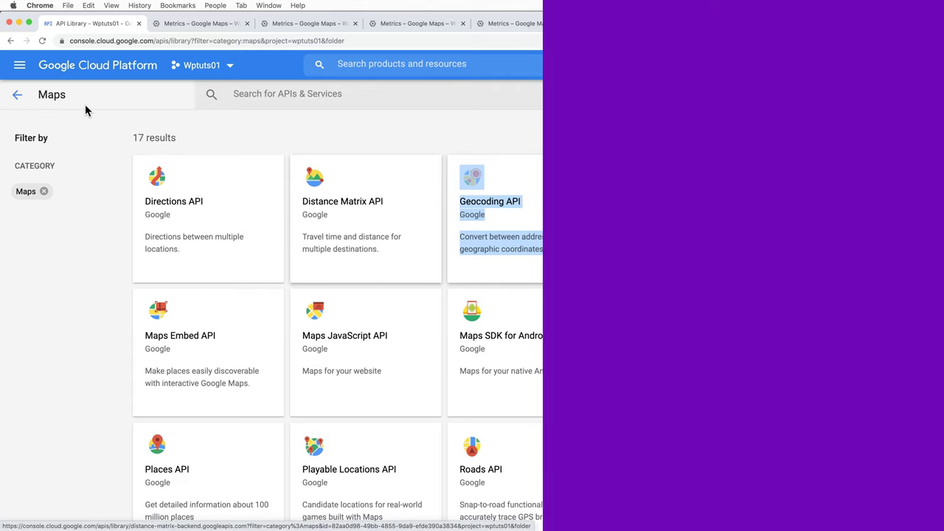
left_click(21, 67)
mouse_move(103, 221)
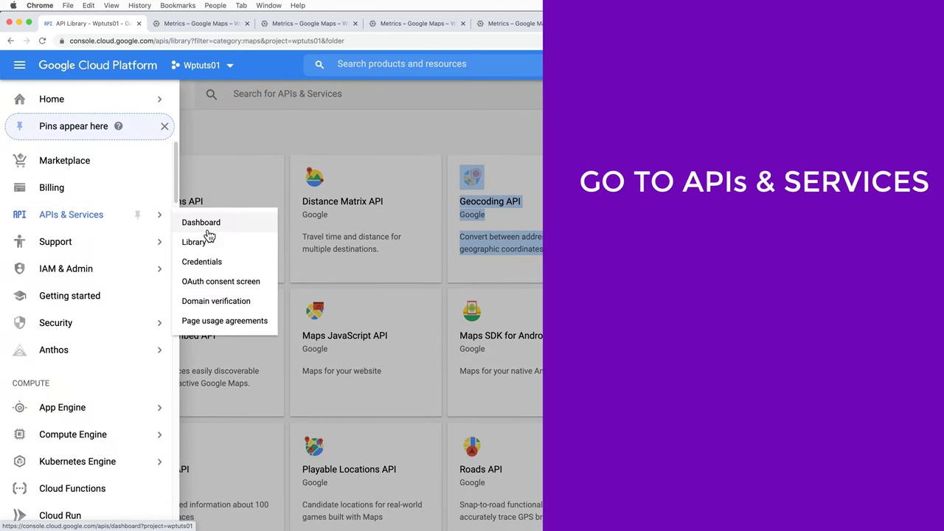
left_click(206, 264)
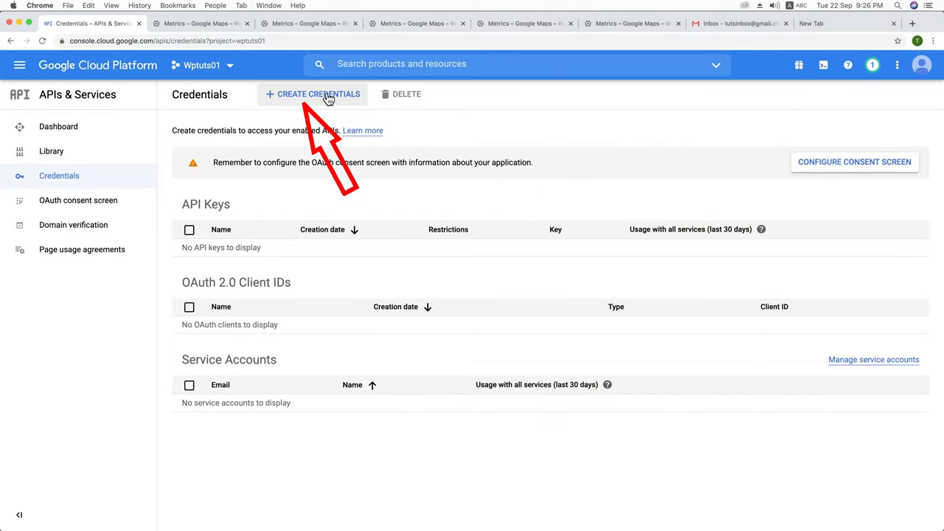
left_click(317, 99)
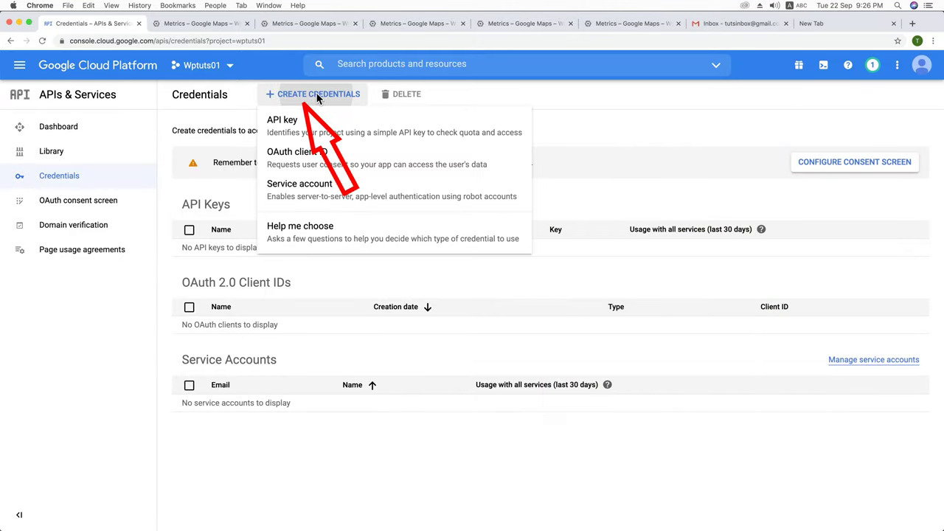
left_click(290, 127)
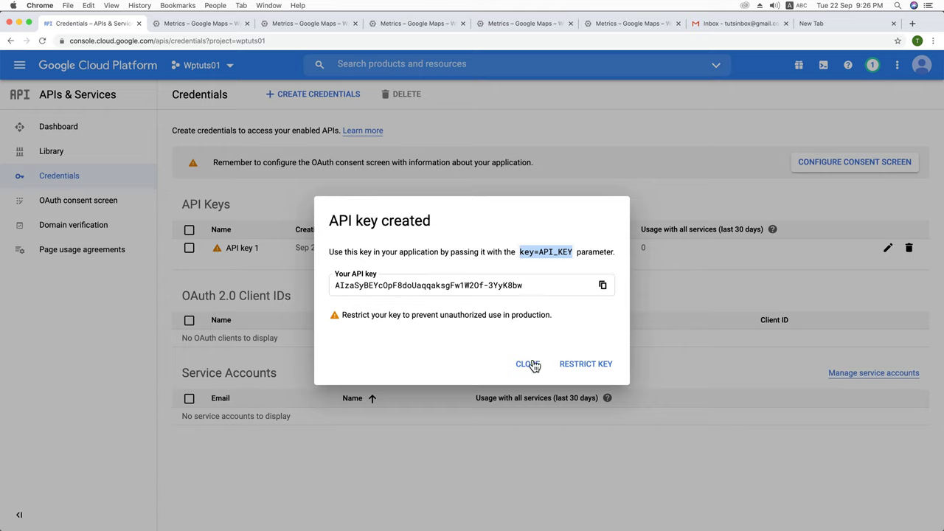
Open the restriction settings of the new API key and set its application restriction to HTTP referrers (web sites).
left_click(584, 369)
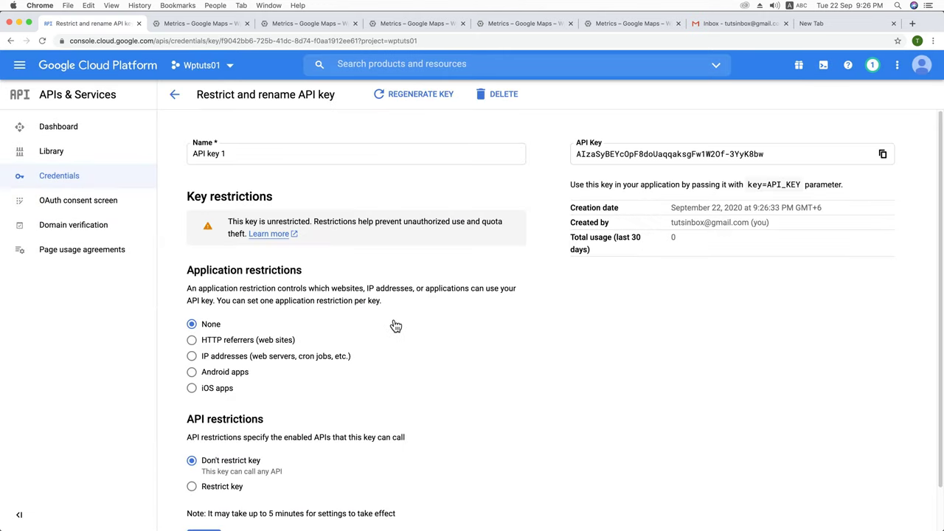
scroll(354, 311, "down", 2)
scroll(352, 310, "up", 2)
scroll(221, 314, "down", 2)
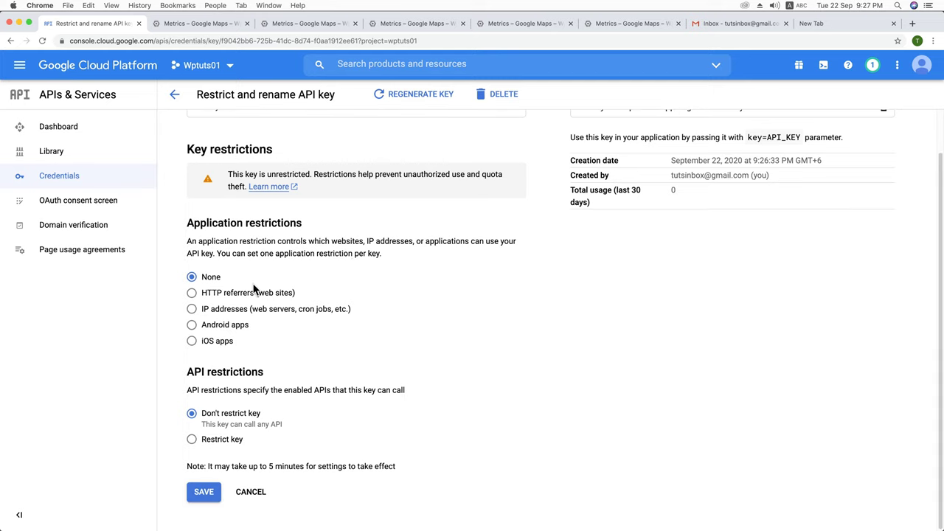
left_click(192, 293)
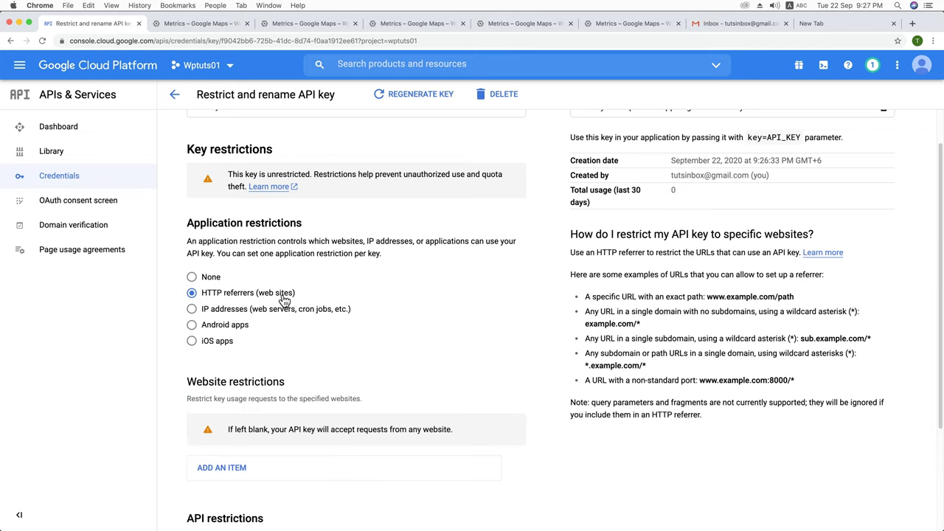
scroll(303, 301, "down", 2)
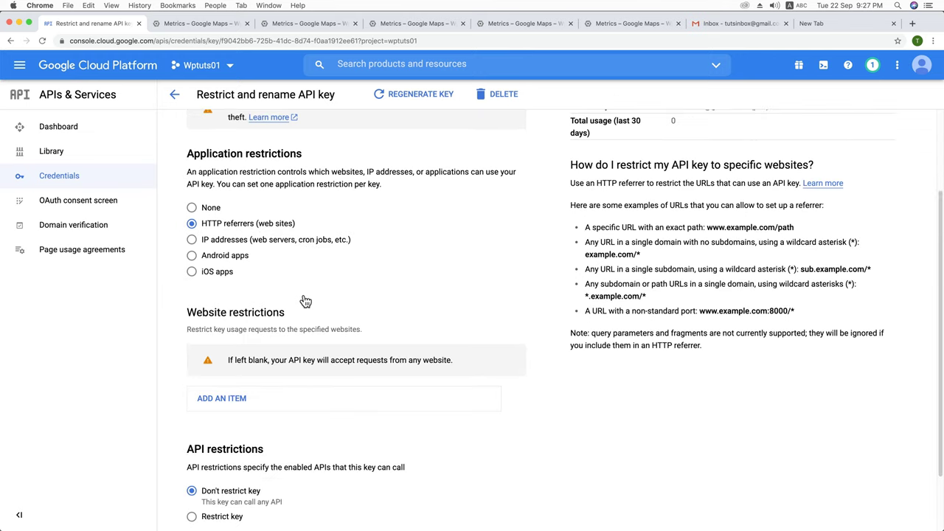
scroll(304, 301, "down", 2)
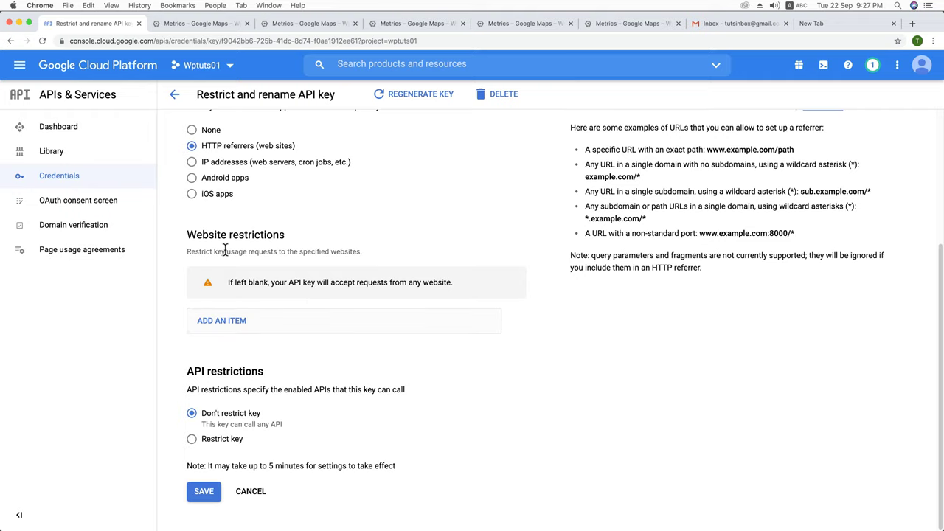
Add wptuts.me as an allowed referrer under the website restrictions and save the API key settings.
left_click(225, 323)
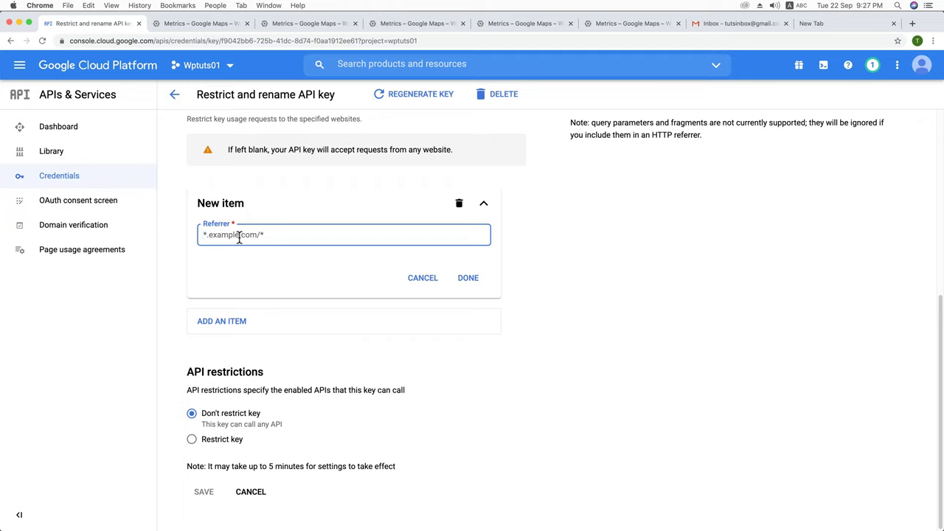
type("w")
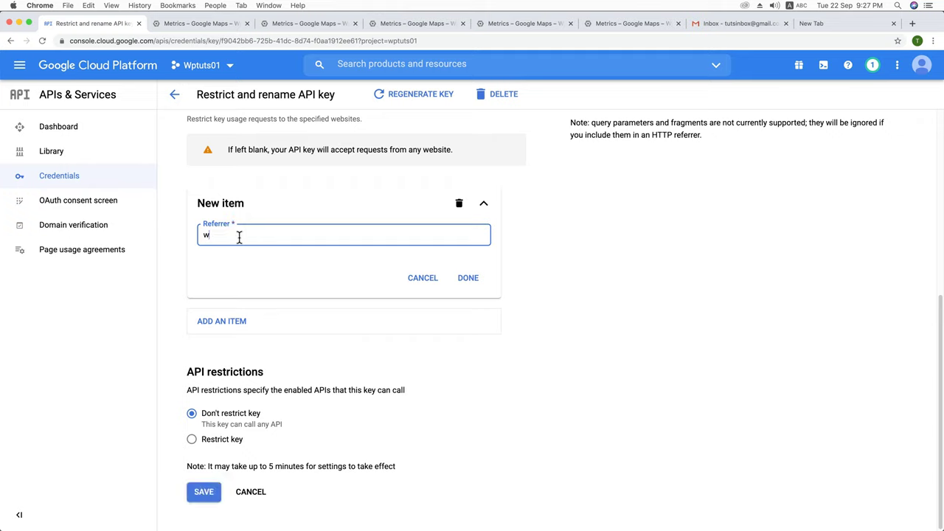
type("ts.i")
key("BackSpace")
type("me")
left_click(469, 278)
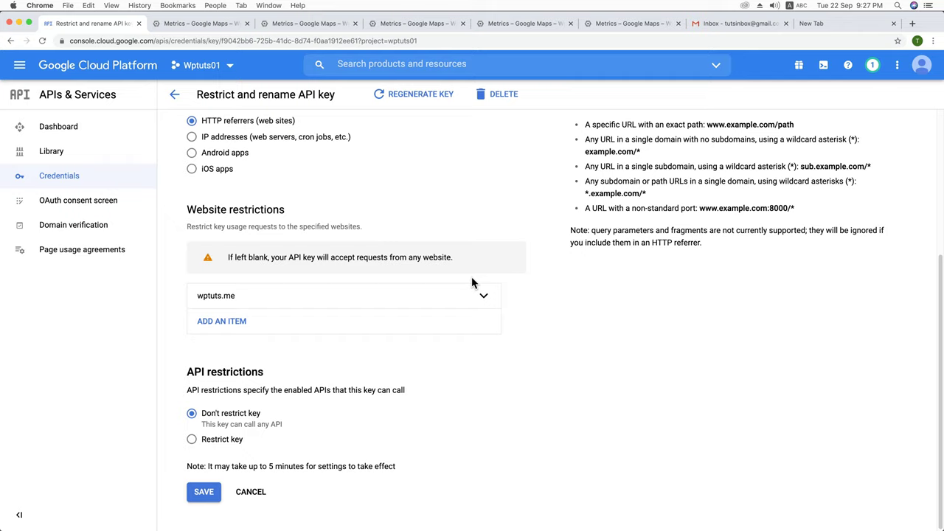
left_click(208, 494)
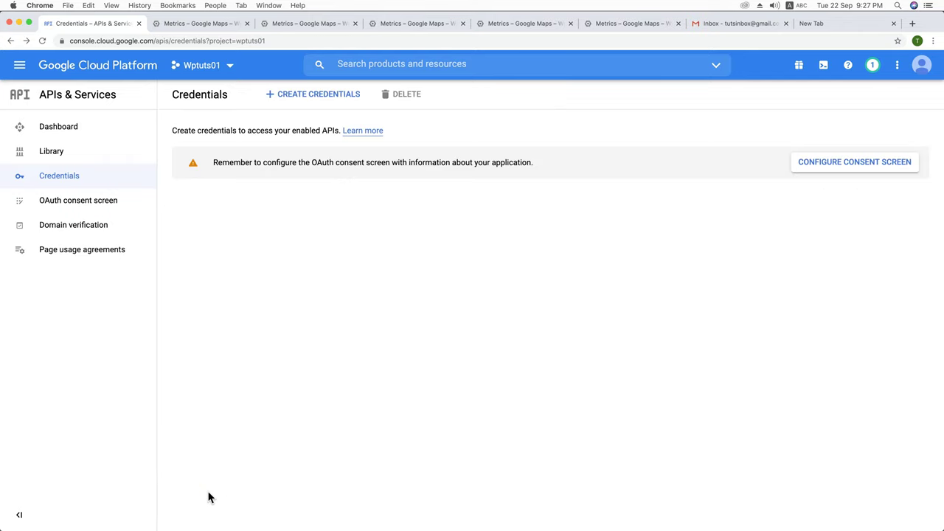